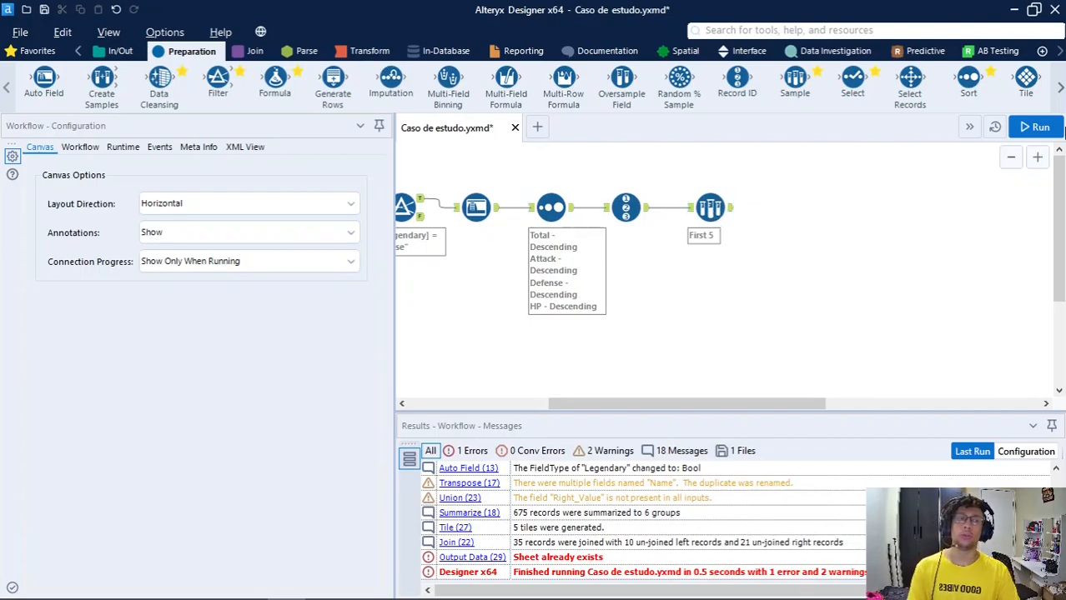
Step: Run the workflow and open the output data of the First 5 Sample tool
click(1034, 127)
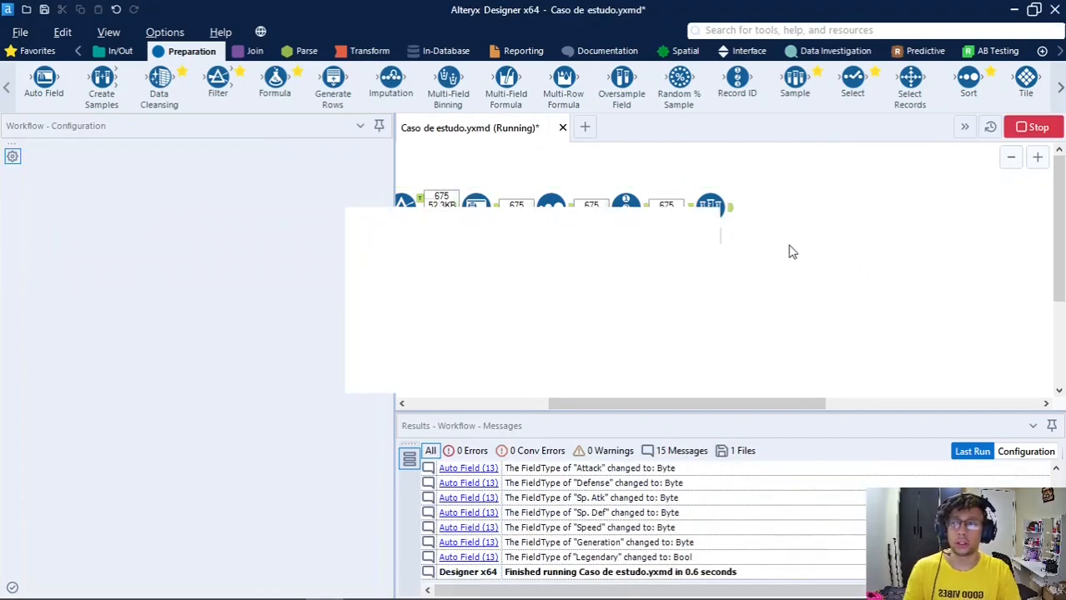
click(677, 367)
click(716, 205)
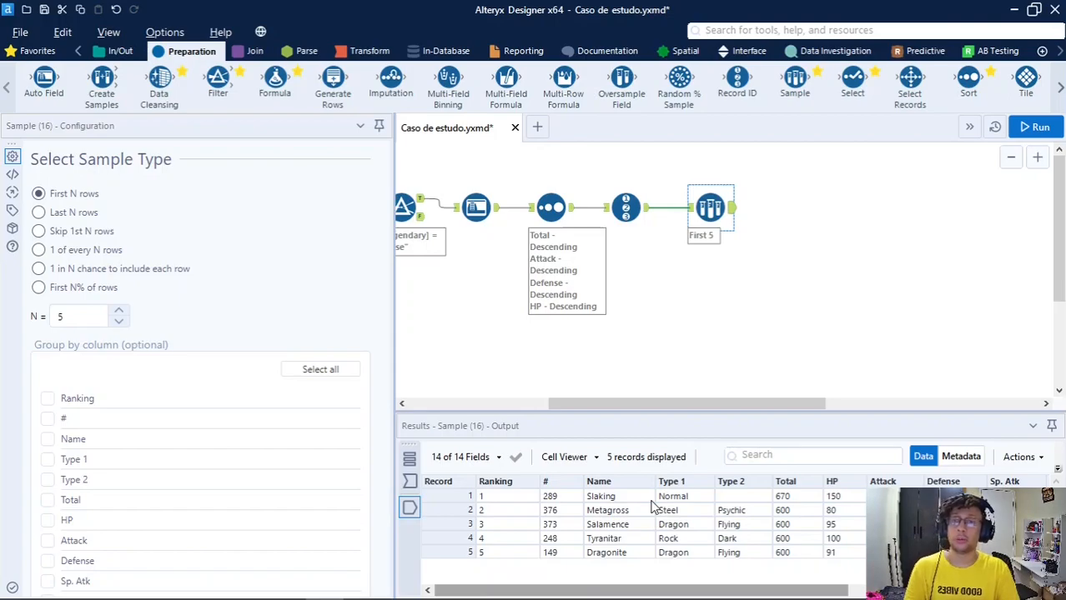
Step: Add a Transpose tool to the canvas, connected to the output of the First 5 Sample tool
click(366, 53)
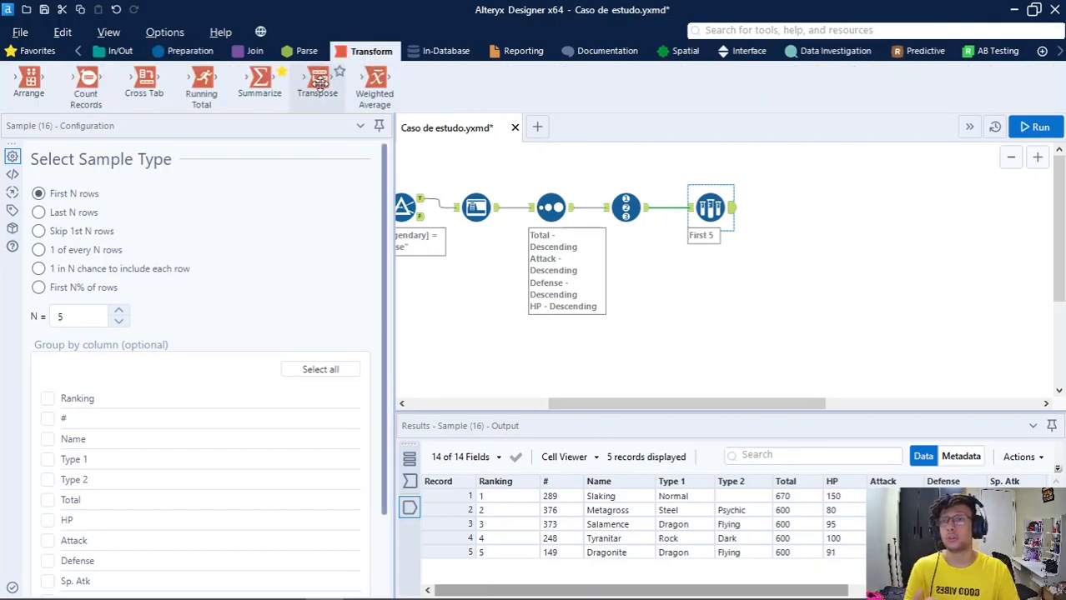
mouse_move(318, 97)
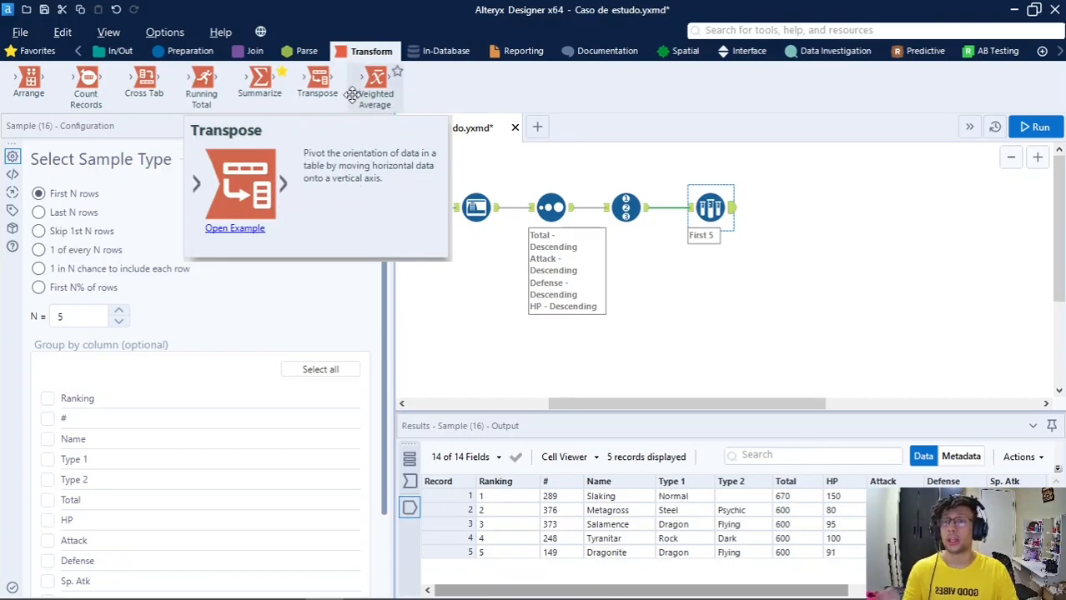
drag(300, 80, 796, 210)
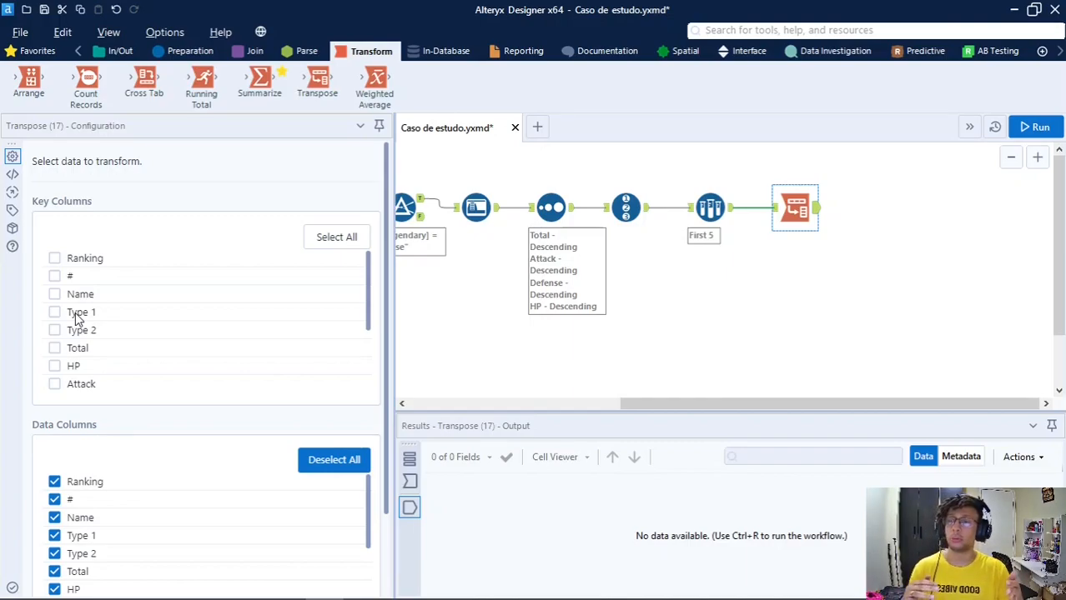
Step: Set Ranking, Name and Generation as the key columns of the Transpose tool
click(54, 259)
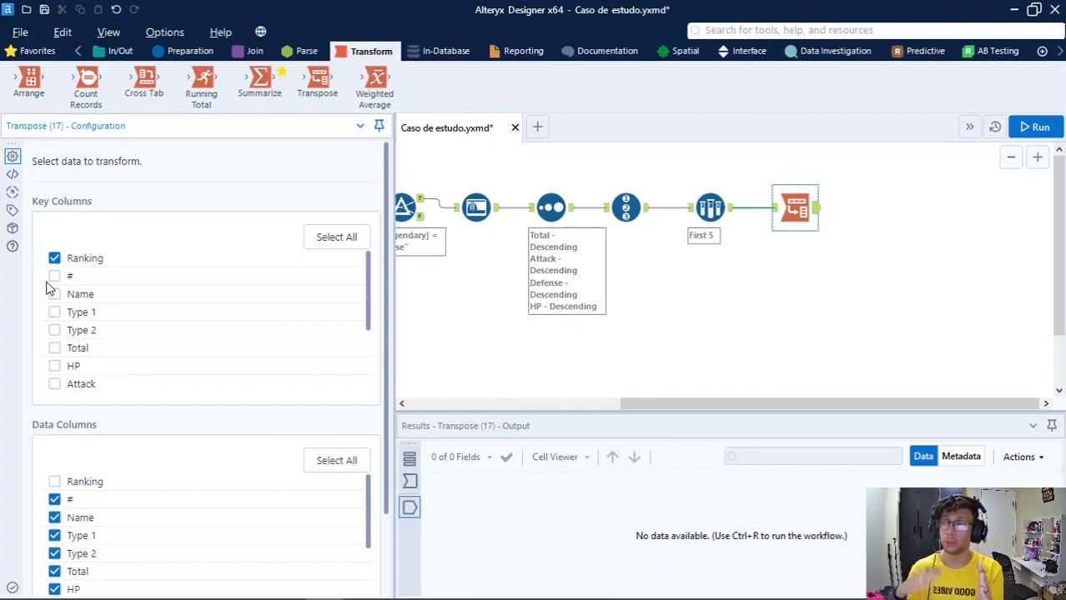
click(54, 294)
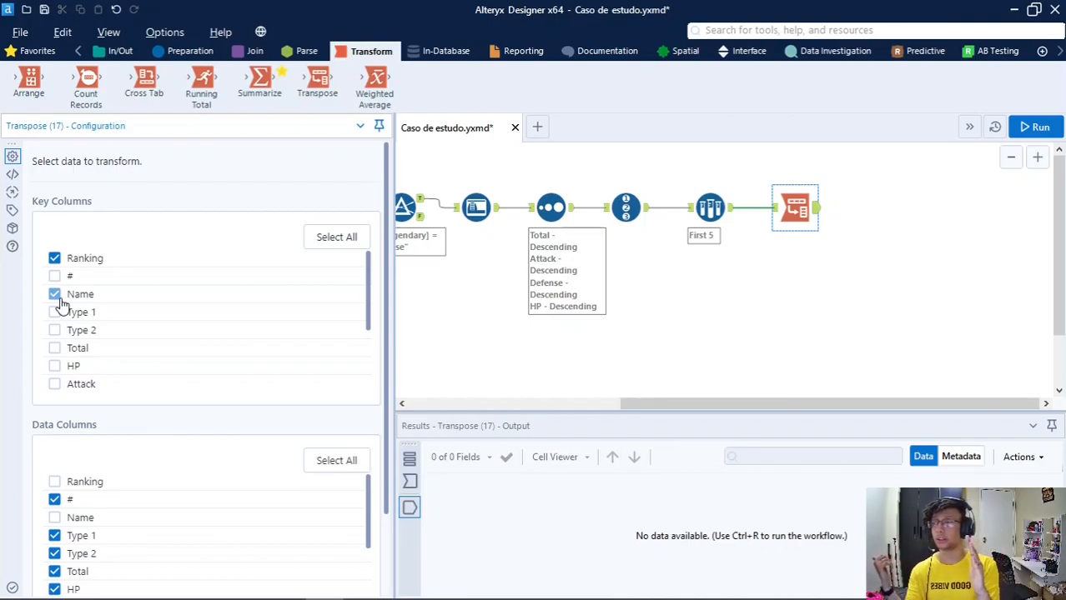
scroll(62, 305, down, 5)
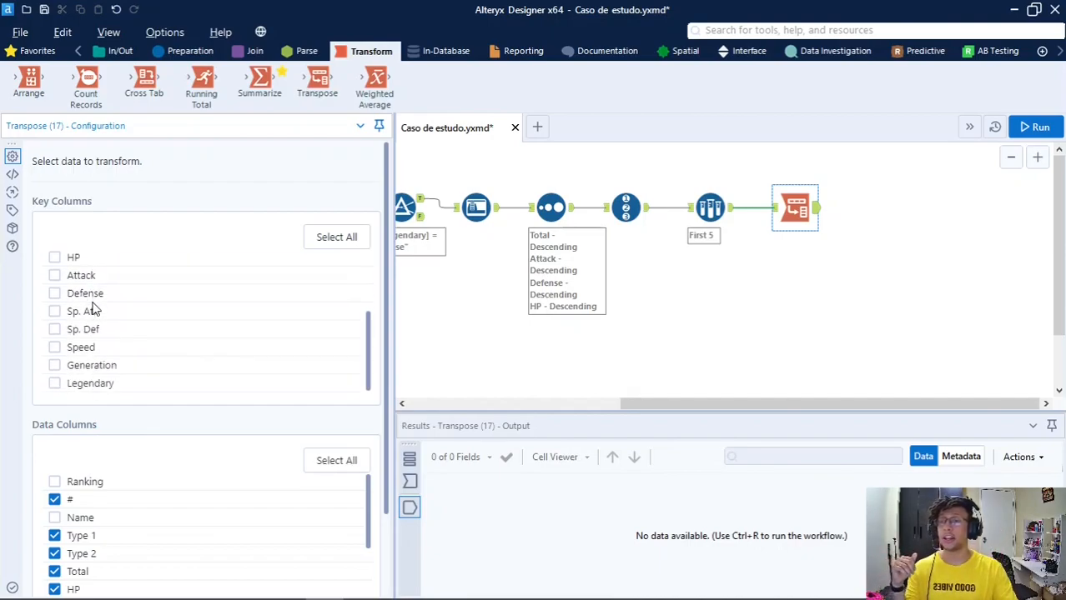
click(54, 288)
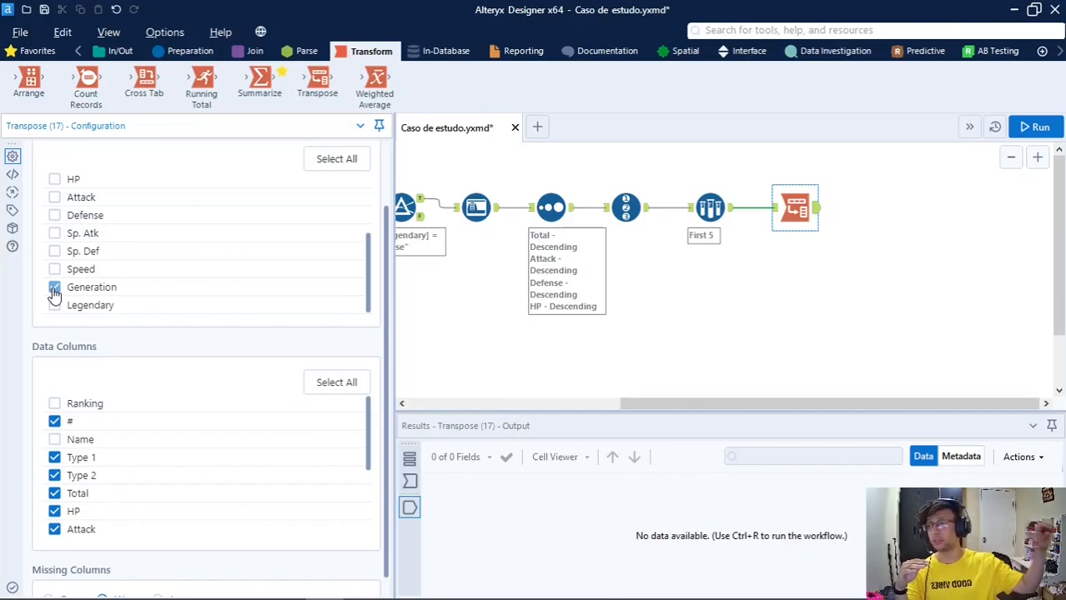
Step: Review the Transpose tool's key and data column selections, including the Dynamic or Unknown Columns option
scroll(46, 384, down, 3)
scroll(158, 407, up, 3)
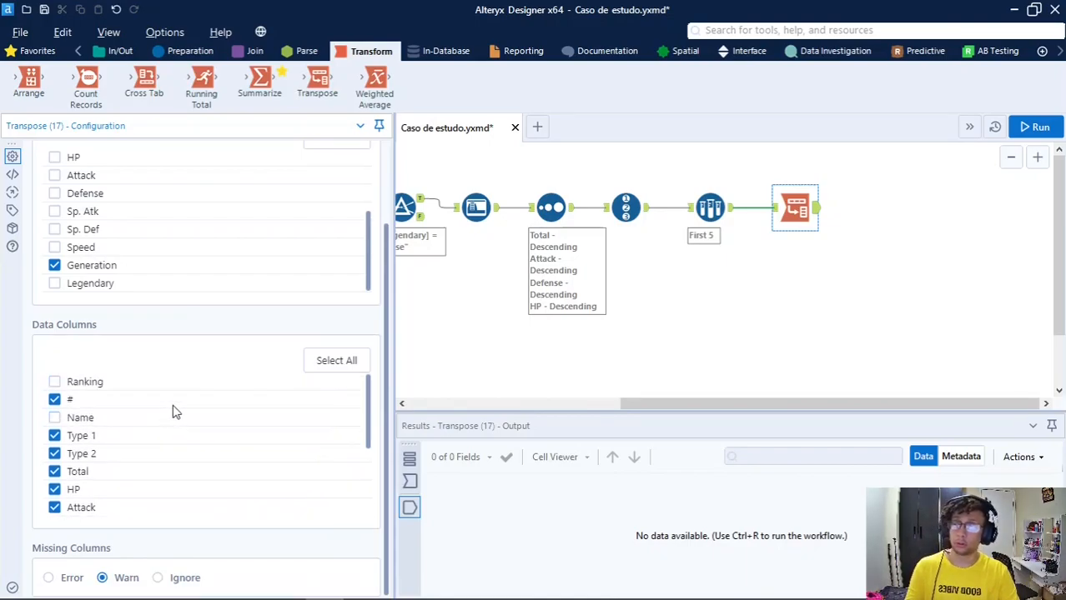
scroll(183, 413, down, 6)
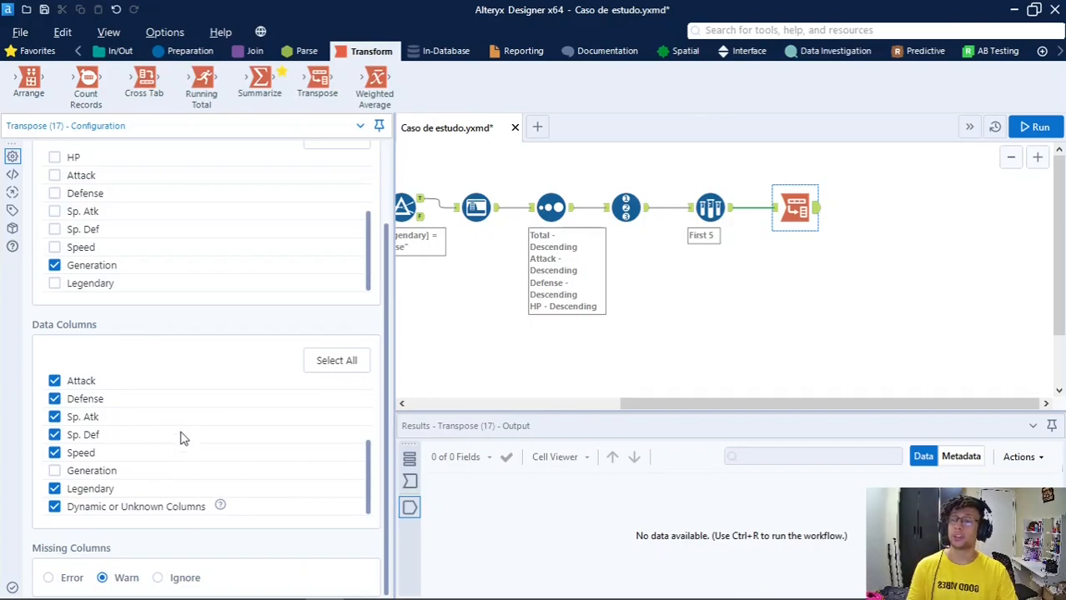
scroll(190, 443, up, 6)
scroll(116, 215, up, 5)
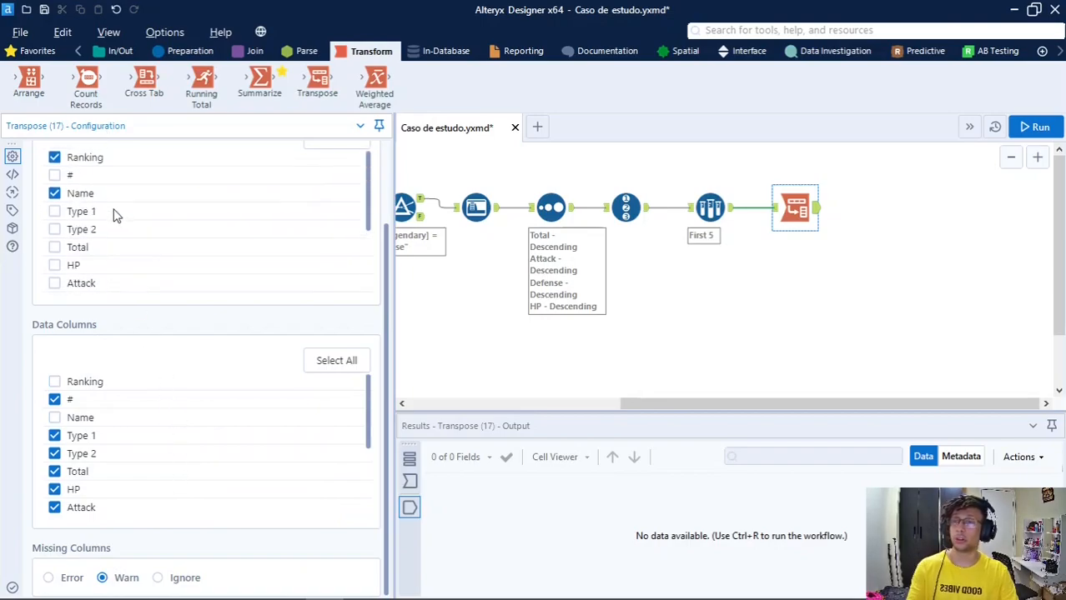
scroll(133, 274, down, 5)
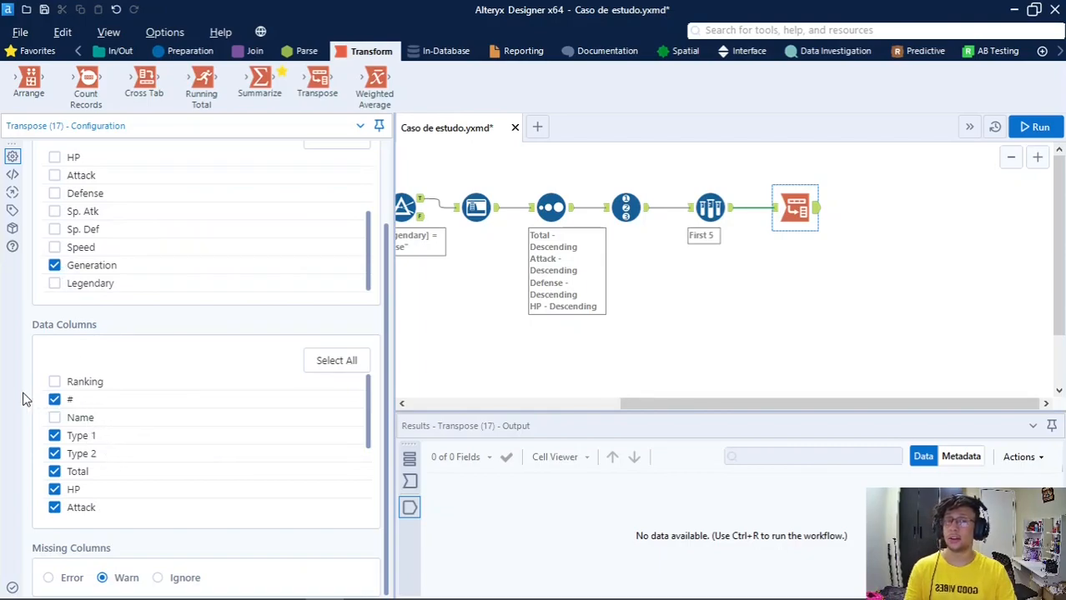
scroll(100, 409, down, 3)
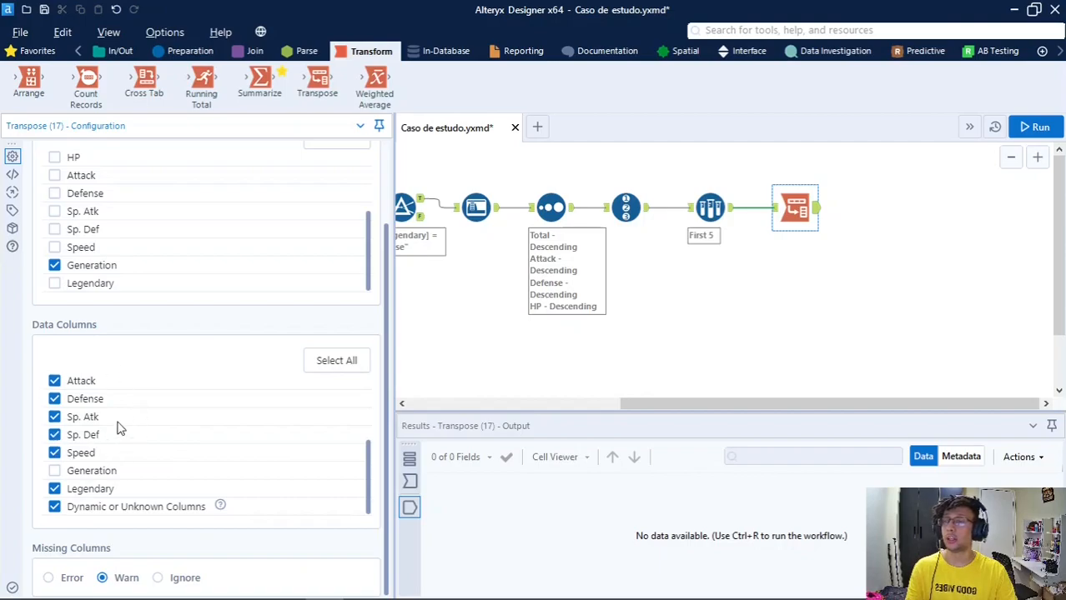
click(55, 509)
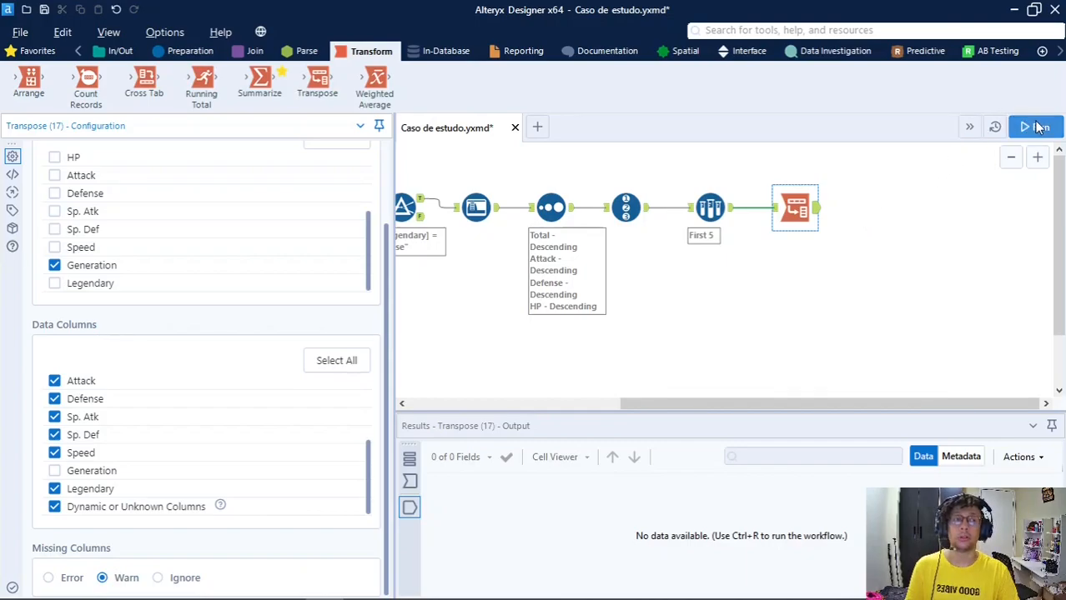
scroll(251, 288, up, 10)
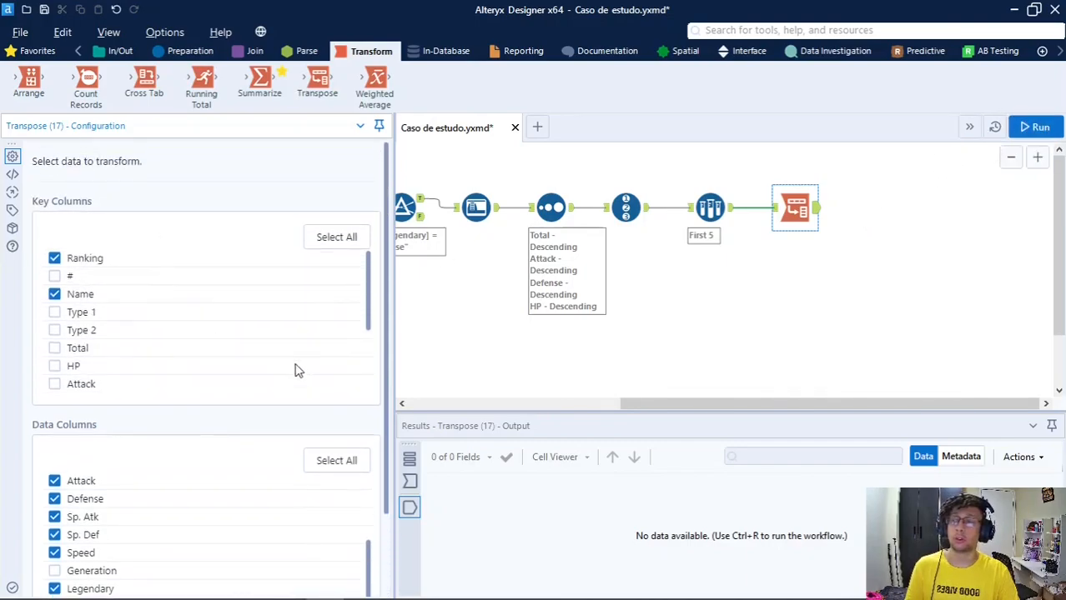
Step: Run the workflow, enlarge the results area and view the Transpose tool's input and output data
click(1044, 136)
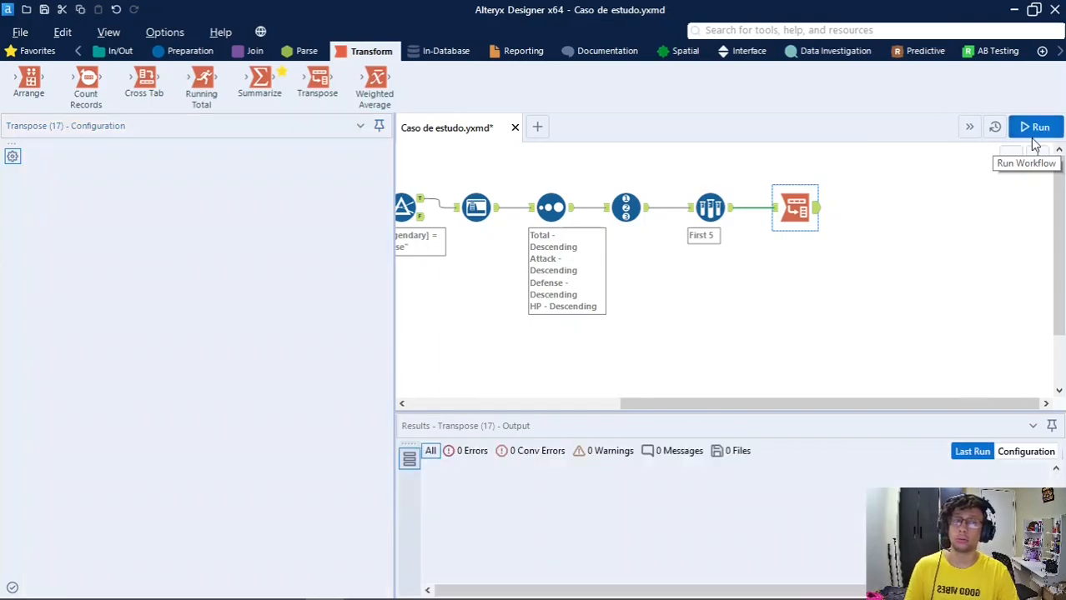
key(Return)
drag(756, 412, 755, 291)
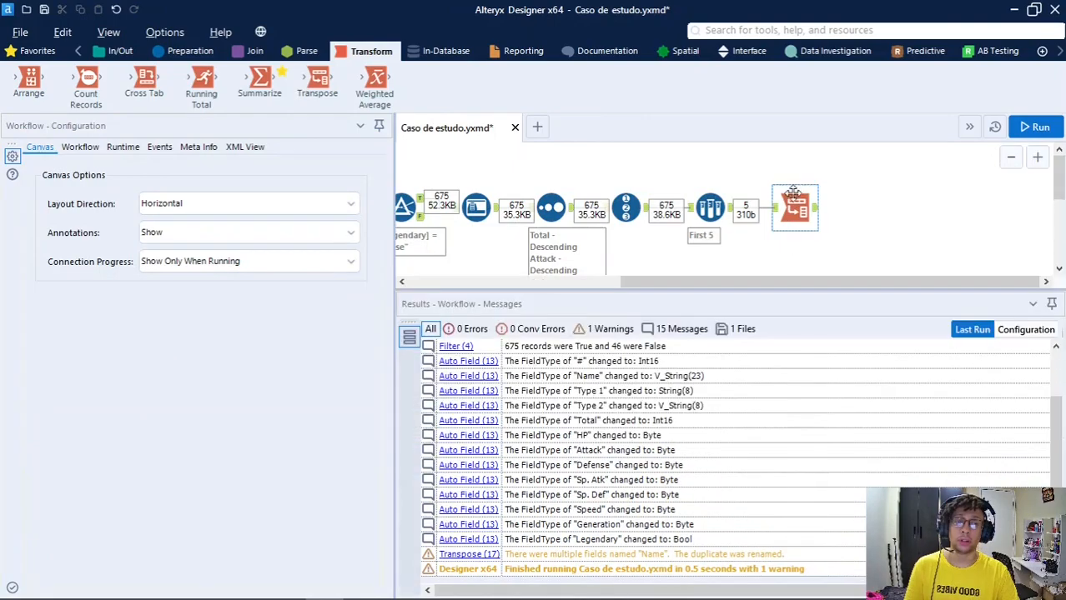
click(775, 214)
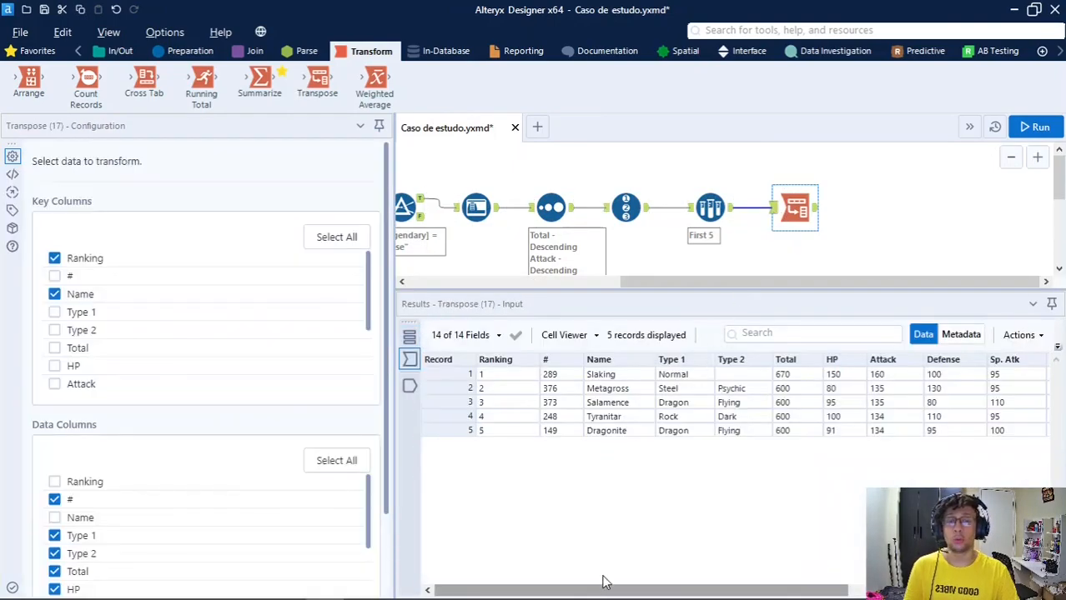
mouse_move(614, 589)
mouse_down()
mouse_move(830, 592)
mouse_move(625, 592)
mouse_up()
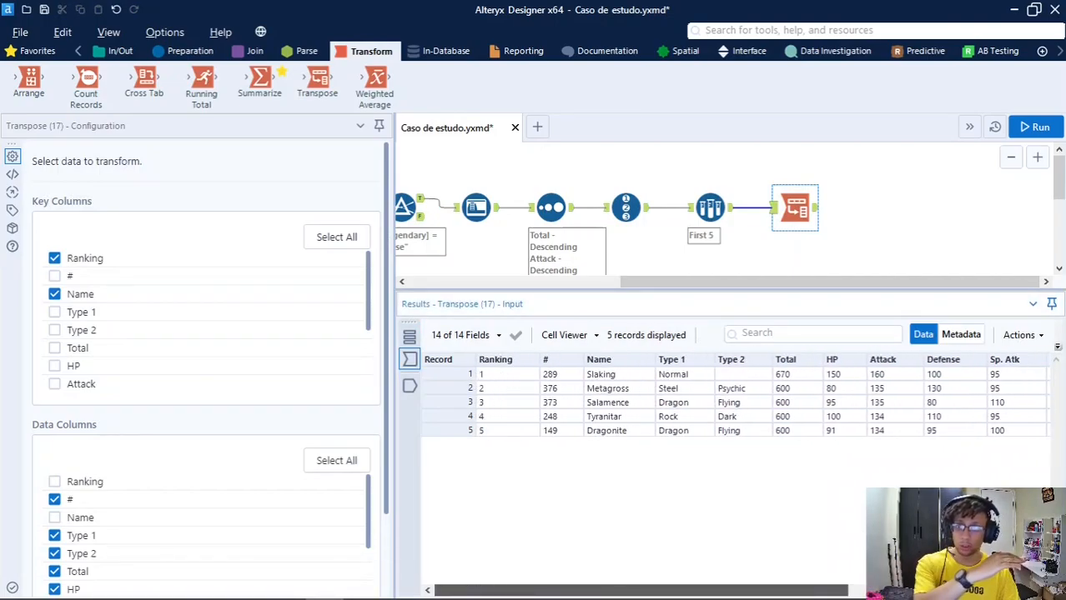
click(409, 386)
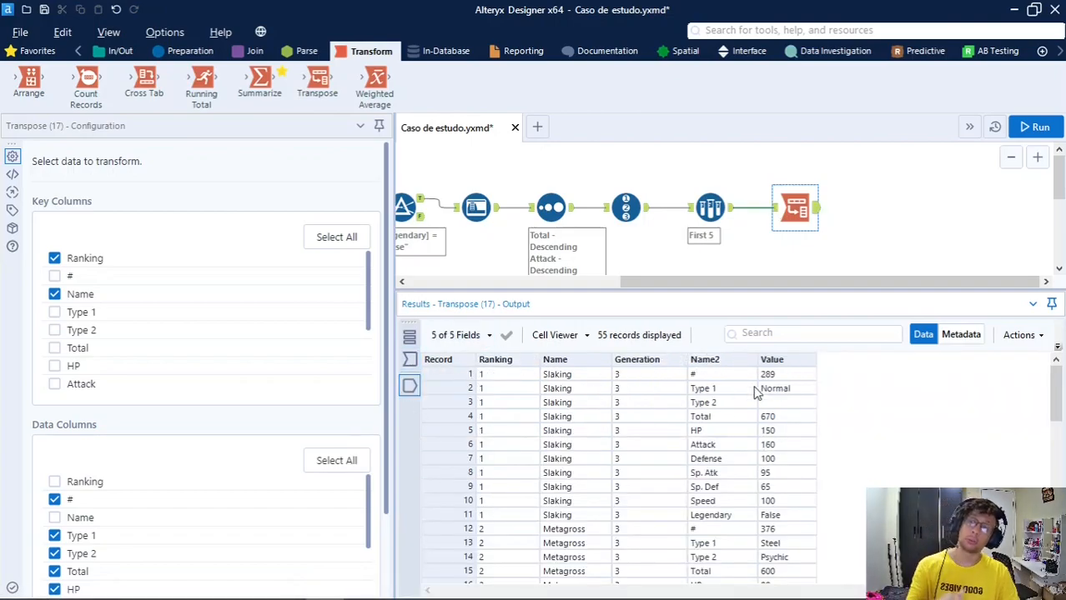
Step: Examine how the Ranking, Name and Generation key values repeat across the Slaking rows of the transposed output
click(571, 374)
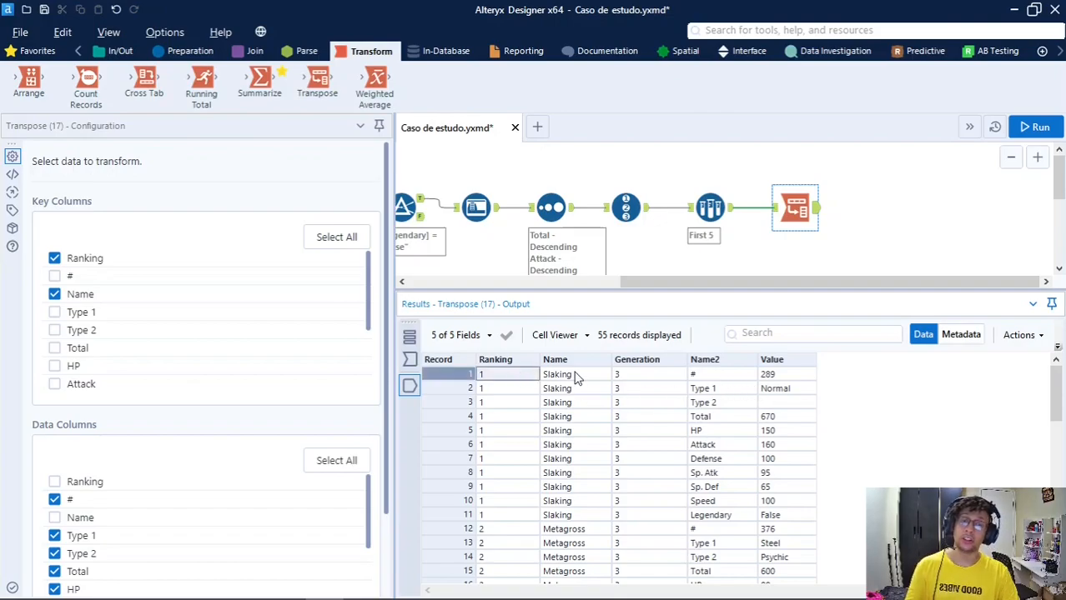
click(651, 380)
click(516, 376)
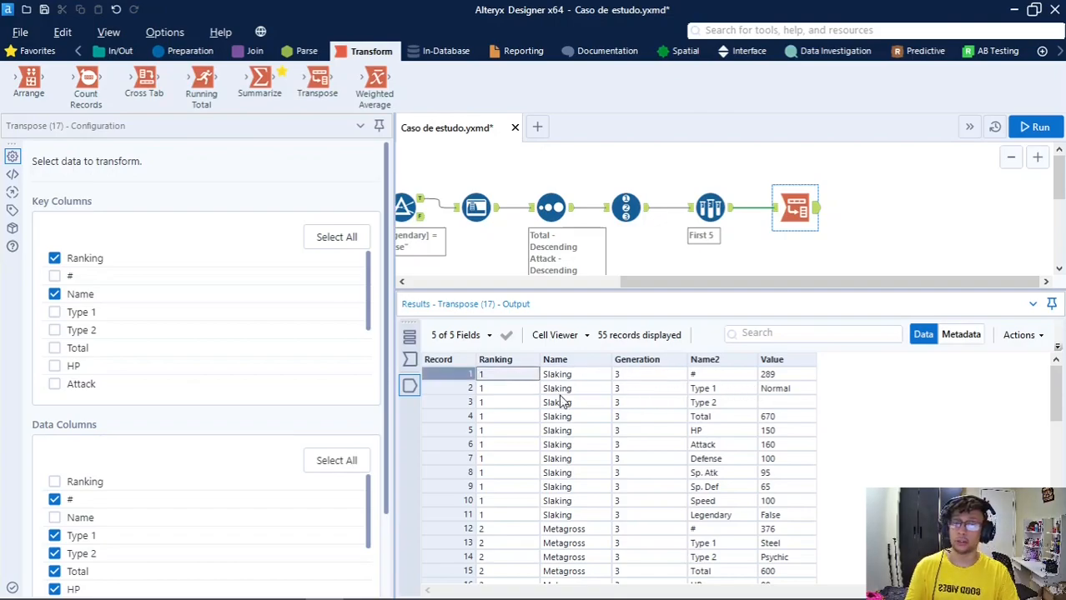
click(558, 403)
click(560, 447)
click(552, 472)
click(639, 387)
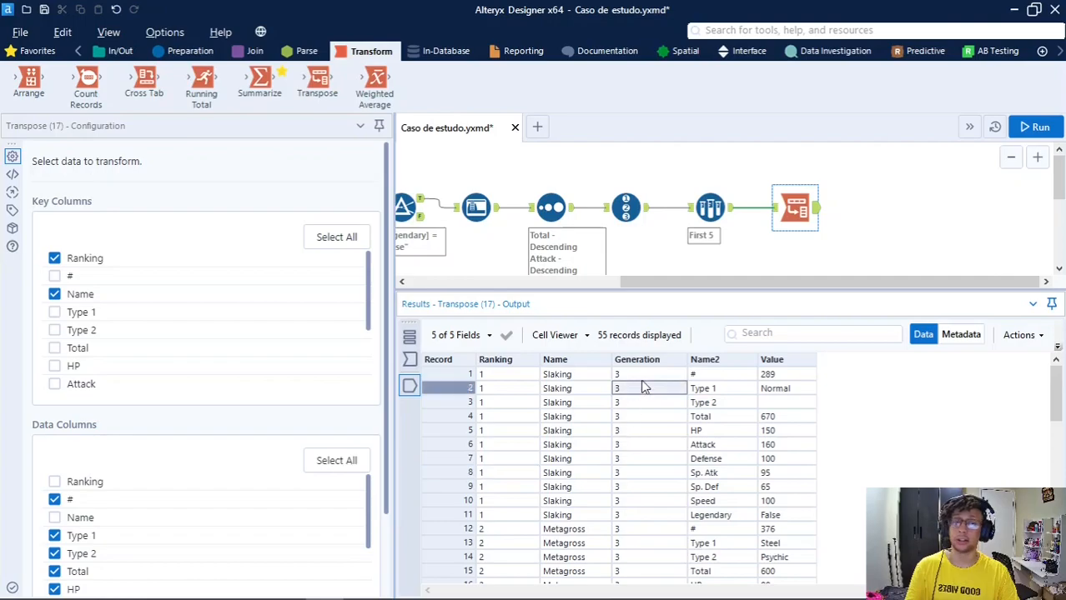
click(653, 378)
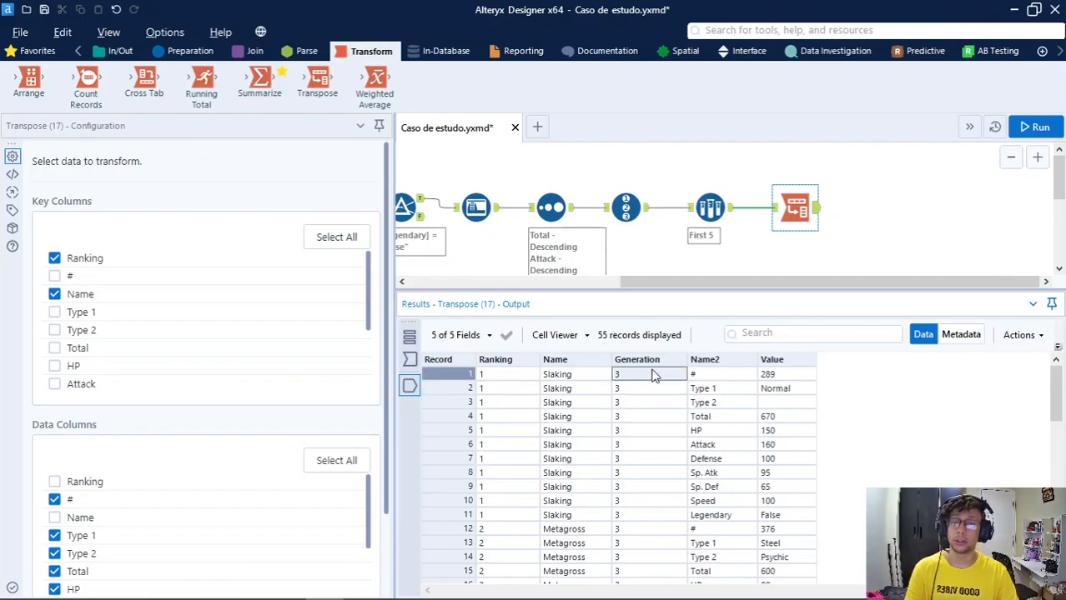
drag(632, 379, 640, 524)
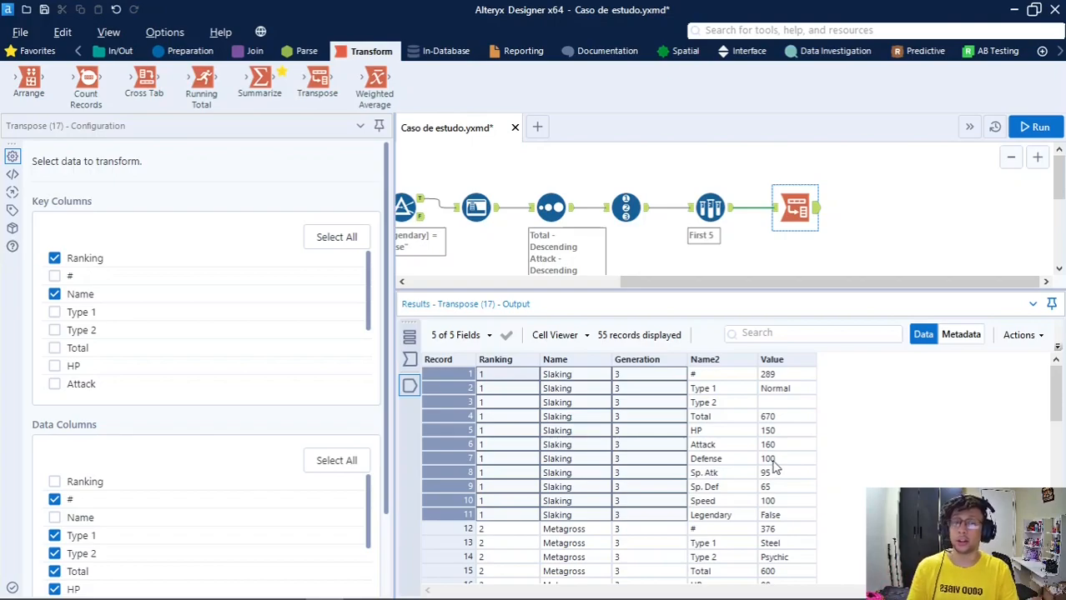
Step: Examine the Name2 and Value pairs for Slaking and the start of the Metagross rows in the transposed output
click(731, 460)
click(710, 473)
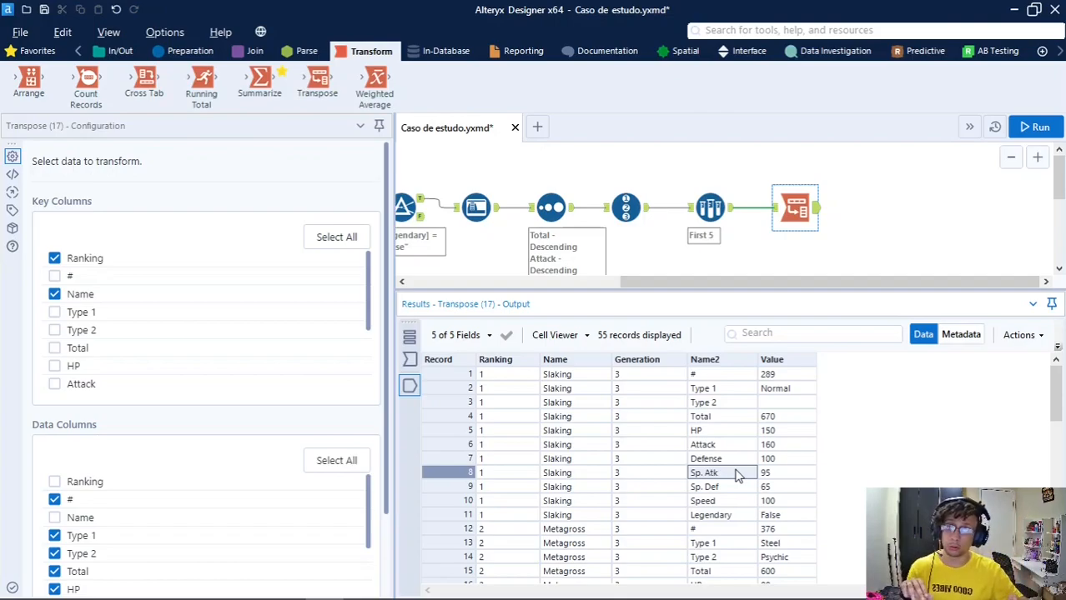
click(767, 459)
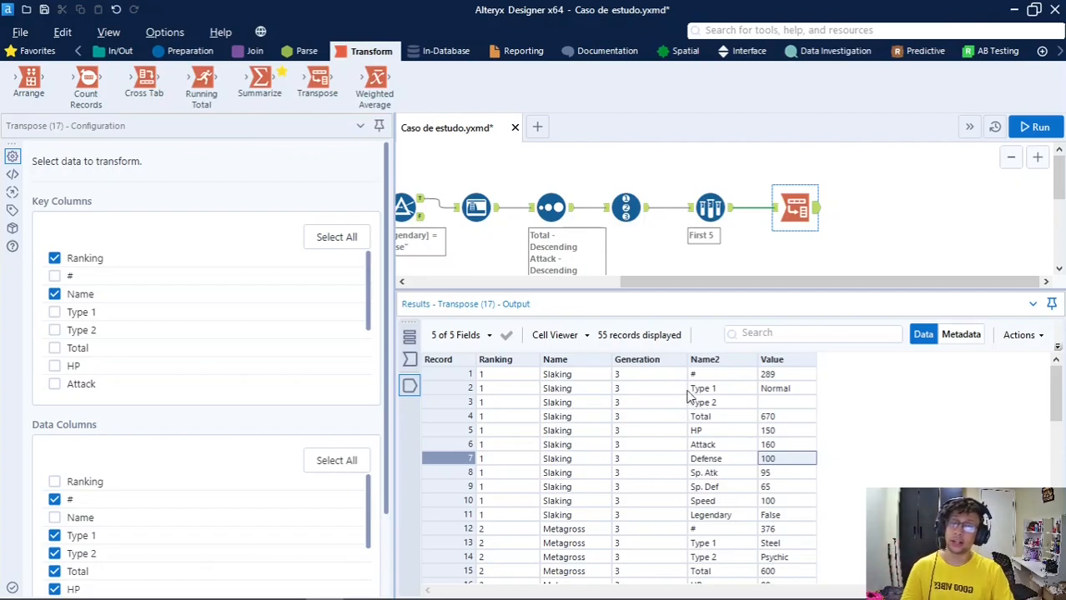
click(689, 401)
click(560, 377)
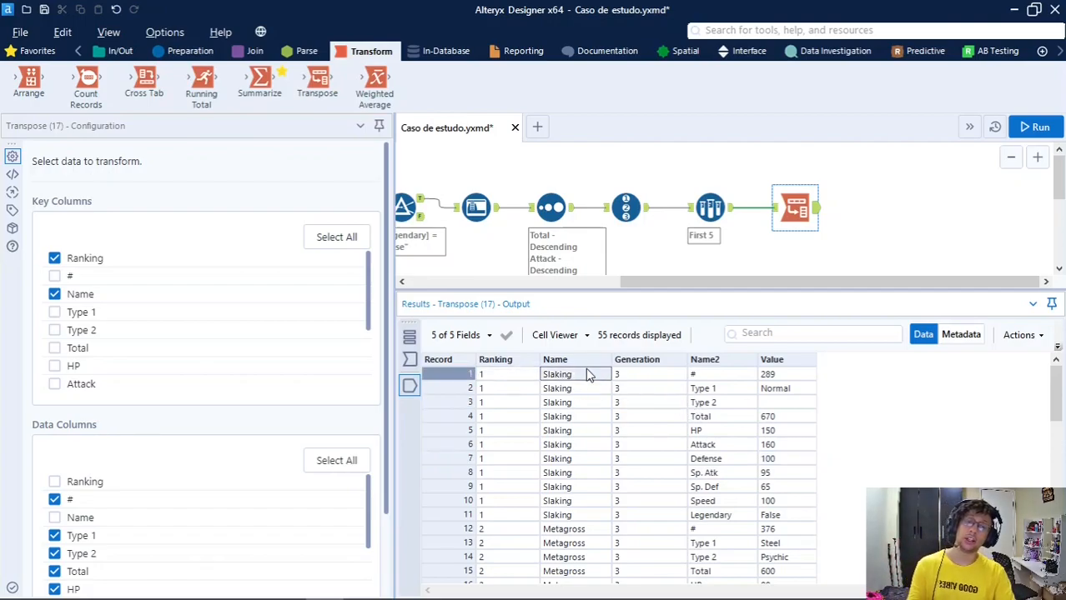
drag(713, 381, 780, 516)
scroll(692, 543, down, 2)
click(573, 433)
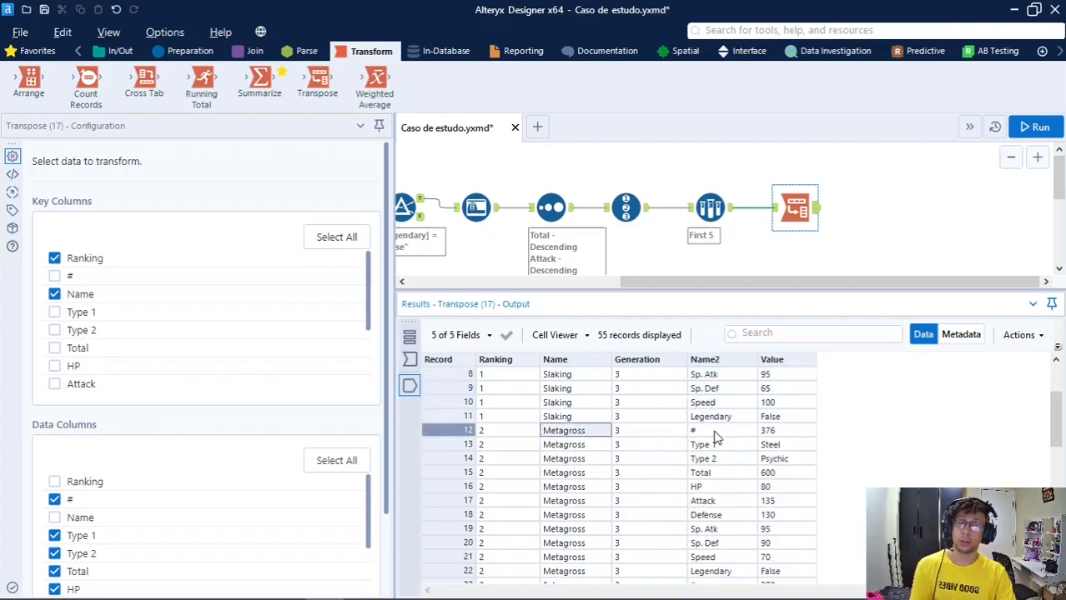